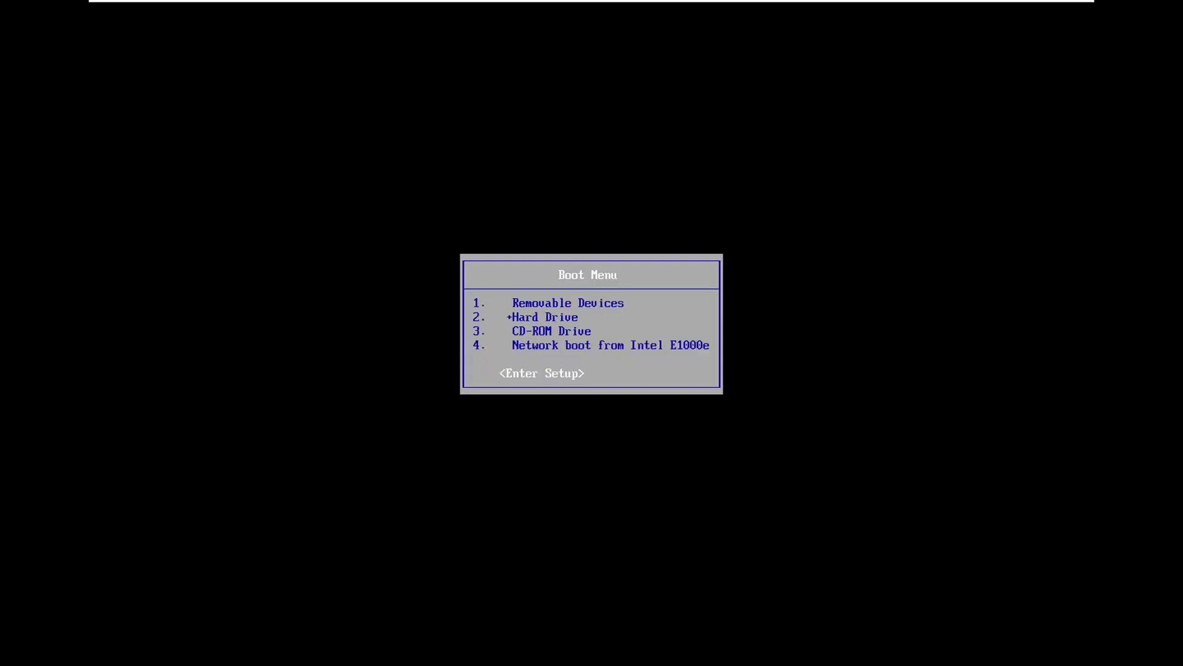
# Enter BIOS setup, browse through the Advanced and Exit pages, and return to the Boot device order
pyautogui.press('Return')
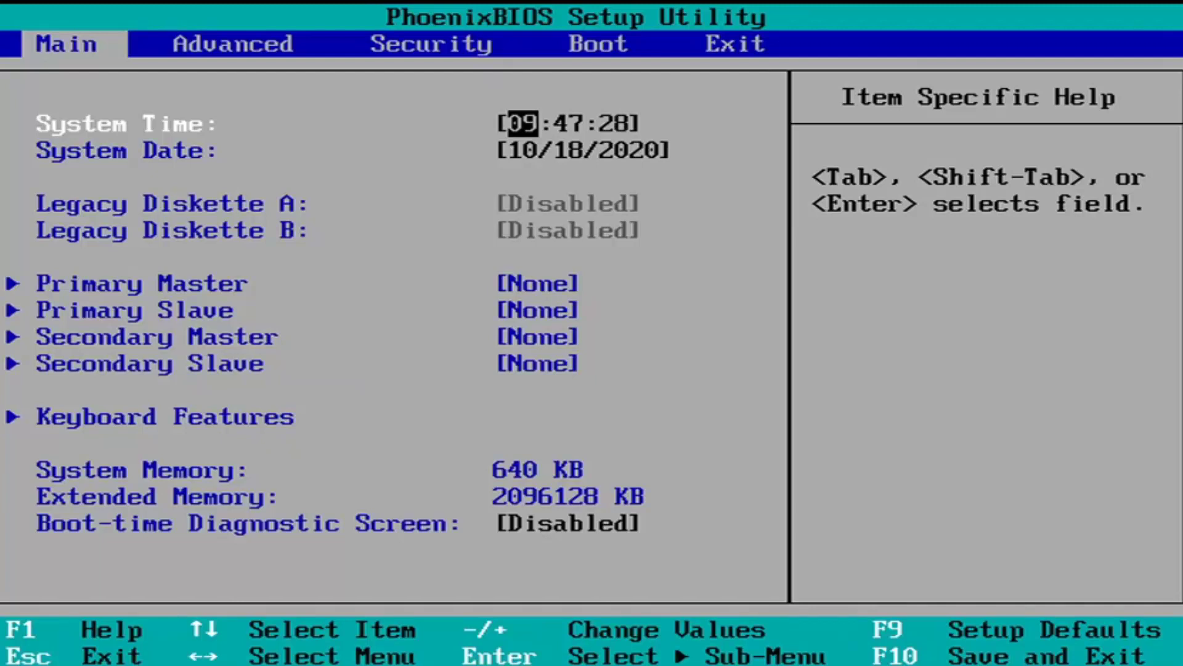
pyautogui.press('Right')
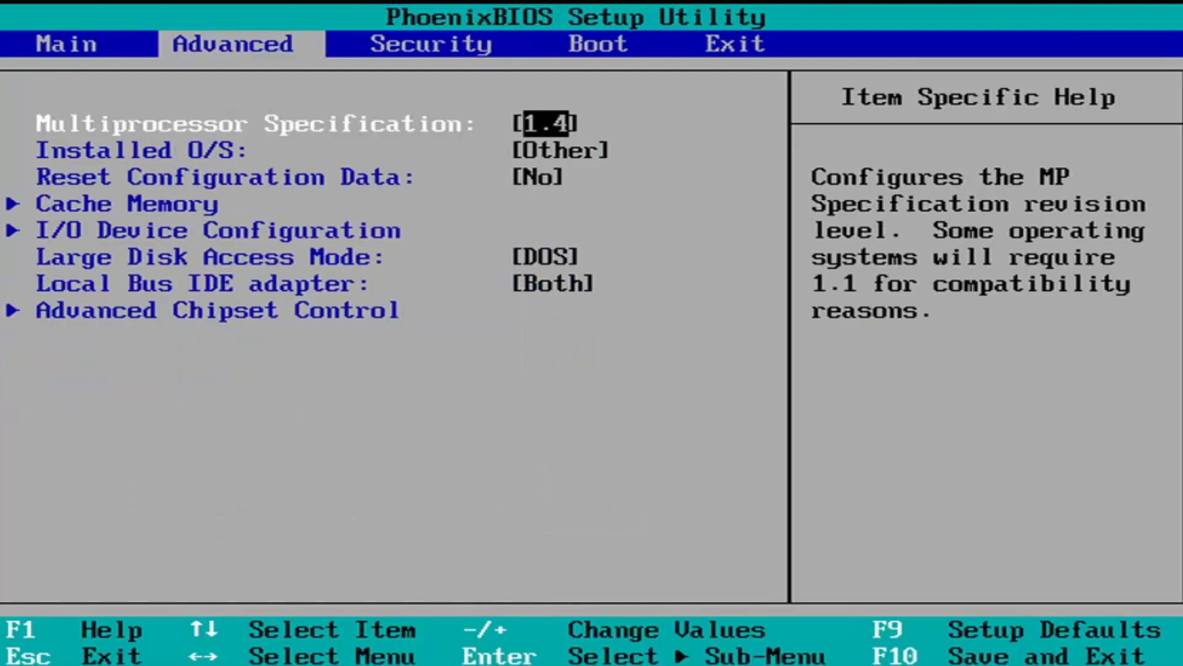
pyautogui.press('Right')
pyautogui.press('Right')
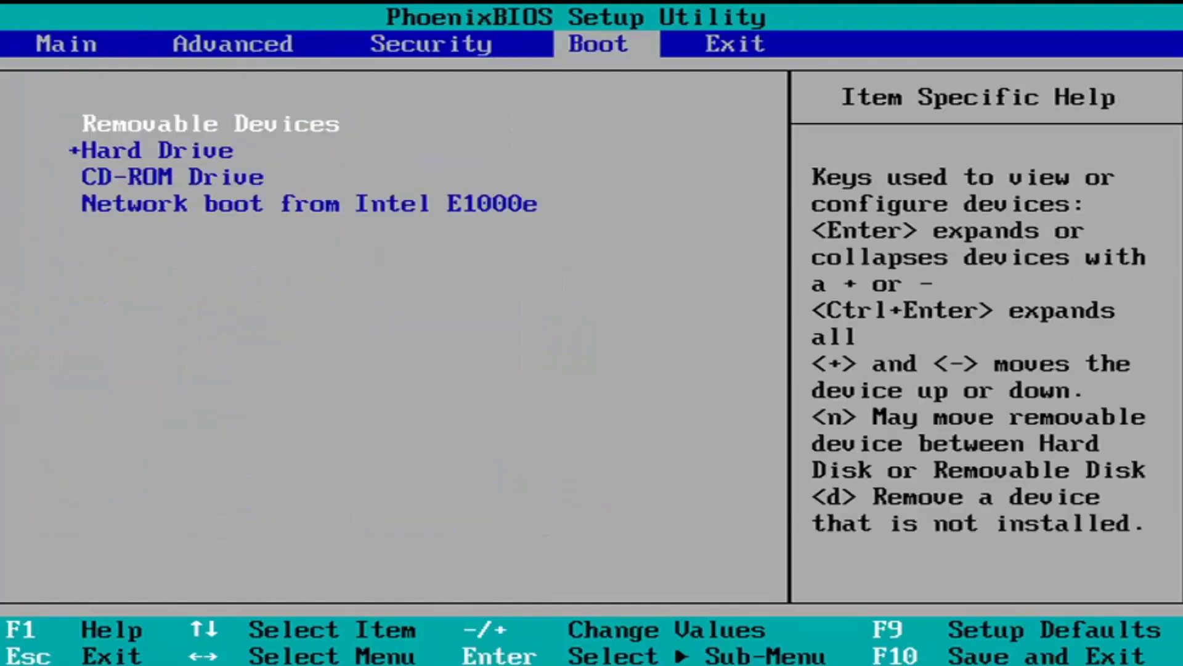
pyautogui.press('Right')
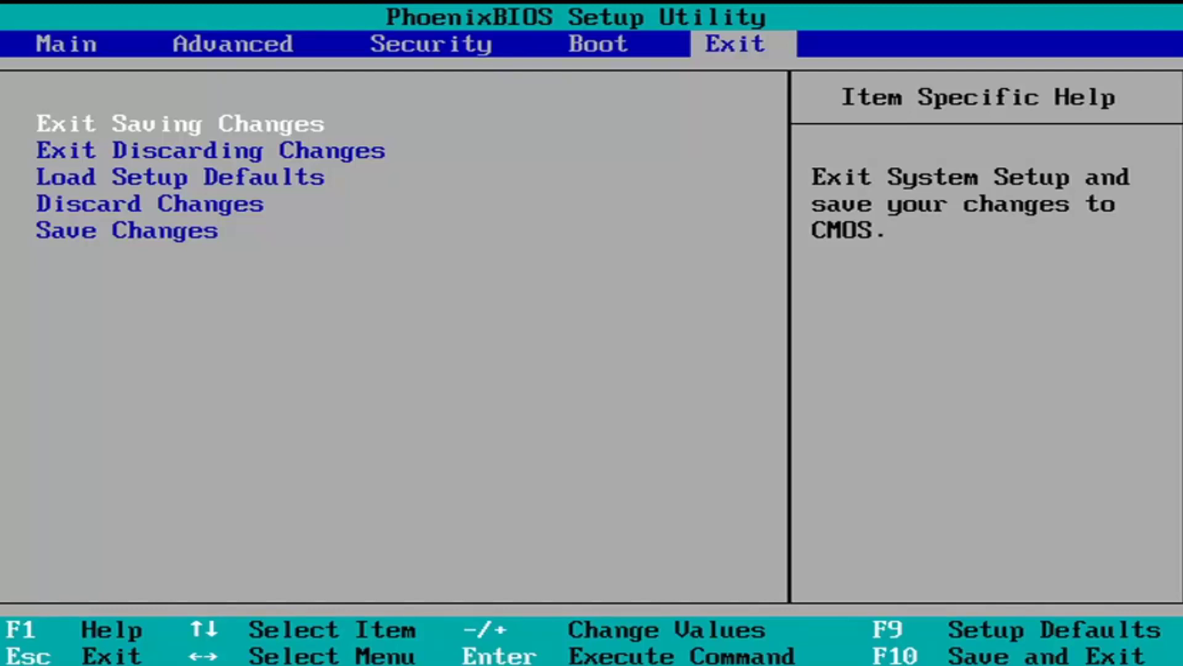
pyautogui.press('Left')
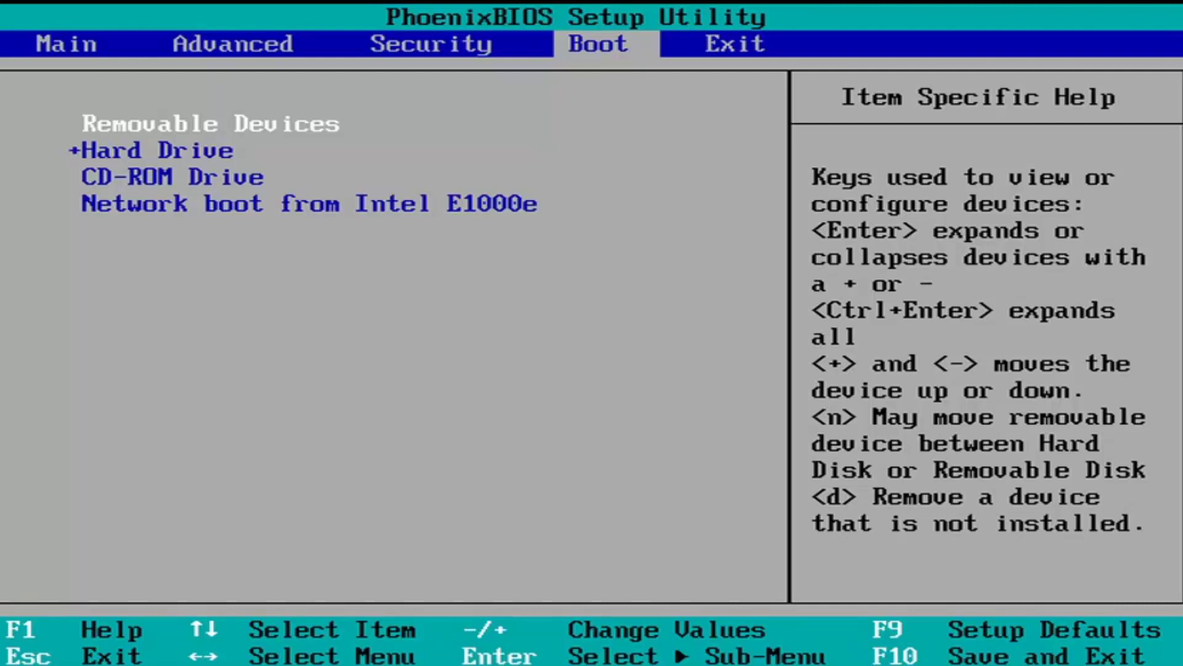
# Load the setup default configuration with F9 and confirm Yes
pyautogui.press('F9')
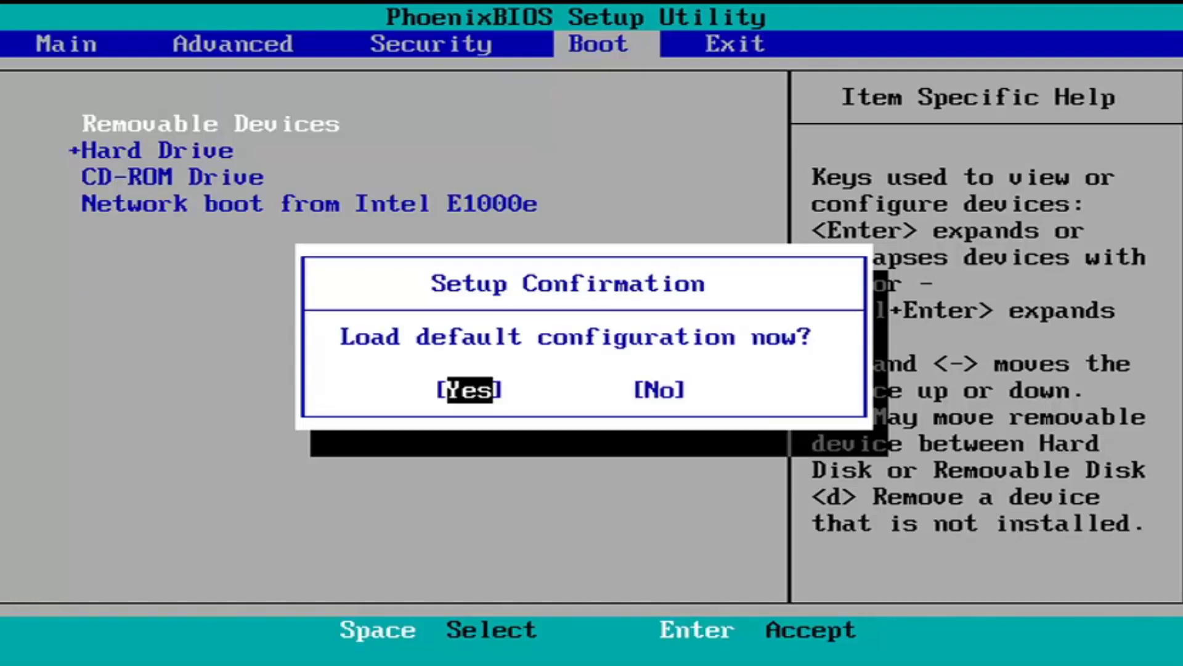
pyautogui.press('Return')
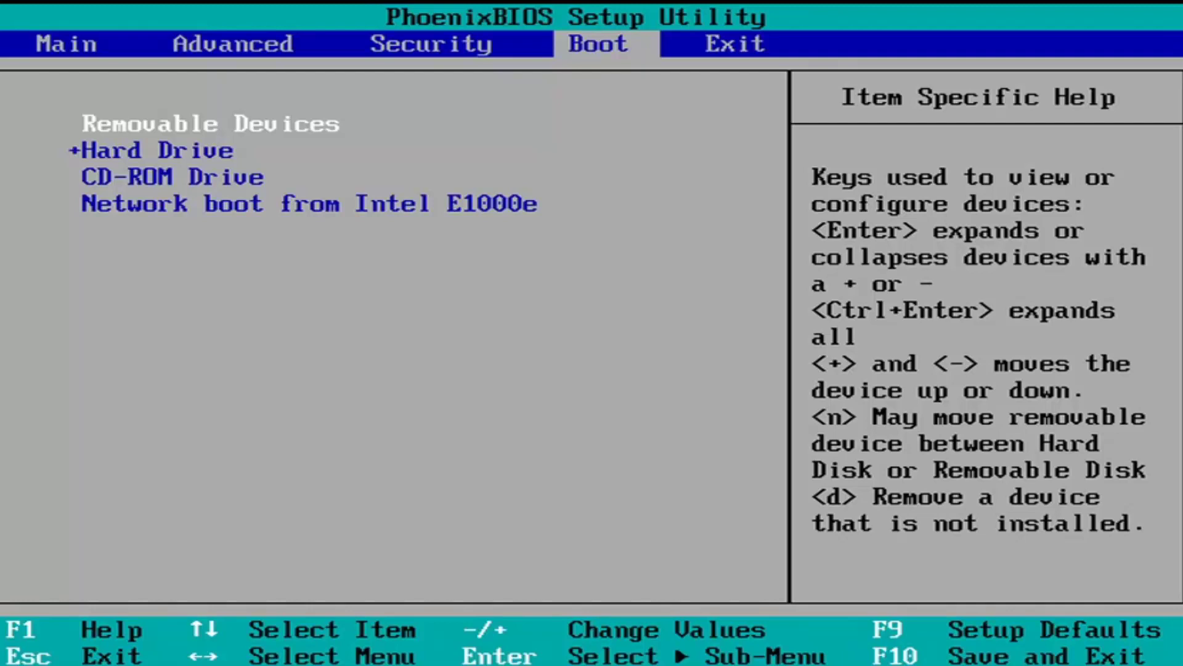
# Bring up the Save Changes and Exit confirmation with F10
pyautogui.press('F10')
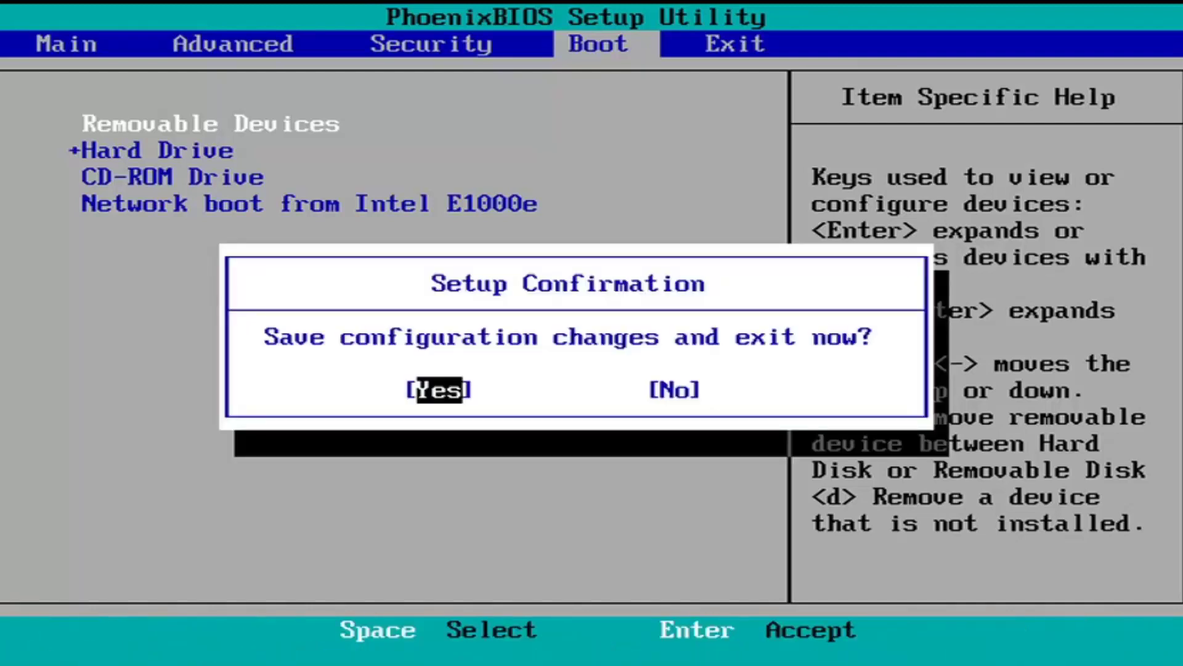